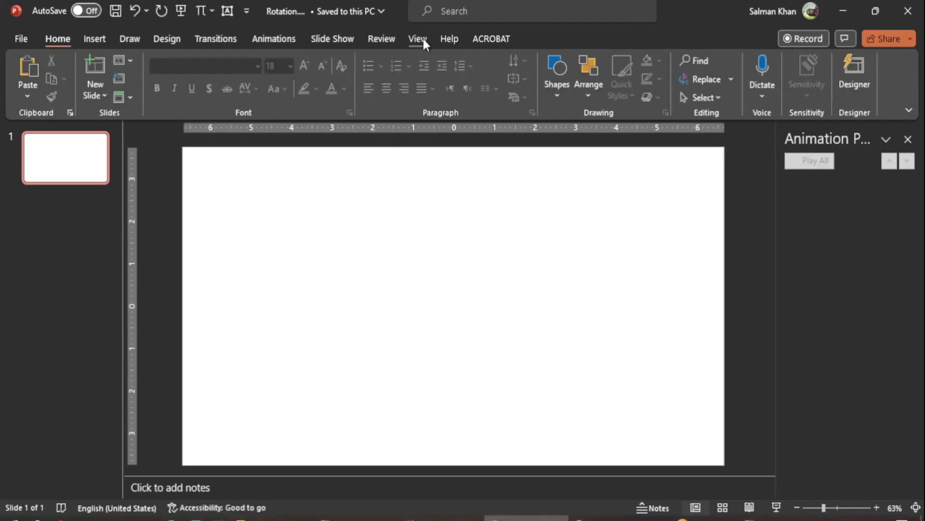
Turn on gridlines so the blank slide shows a dotted grid.
{"action": "left_click", "coordinate": [423, 39]}
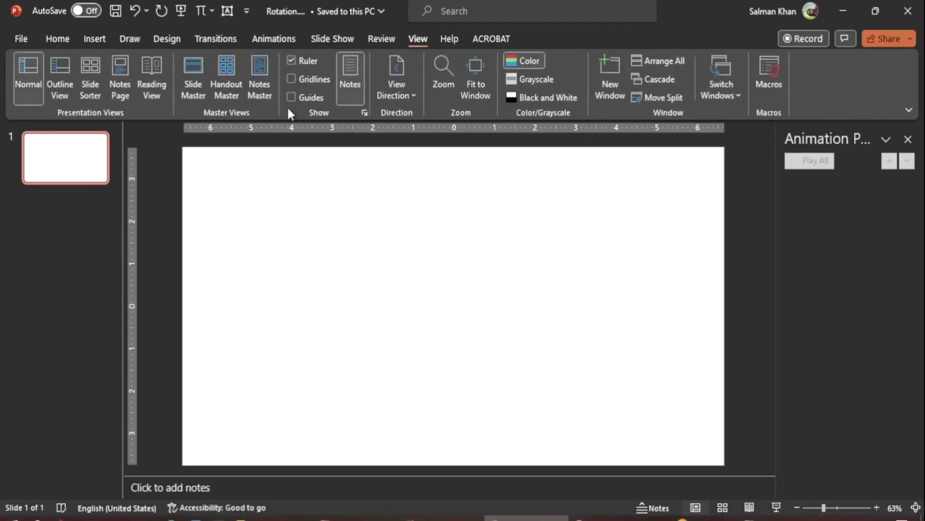
{"action": "left_click", "coordinate": [292, 80]}
Draw a blue rectangle square, about 1.07 by 1.1 inches, near the slide centre.
{"action": "left_click", "coordinate": [95, 38]}
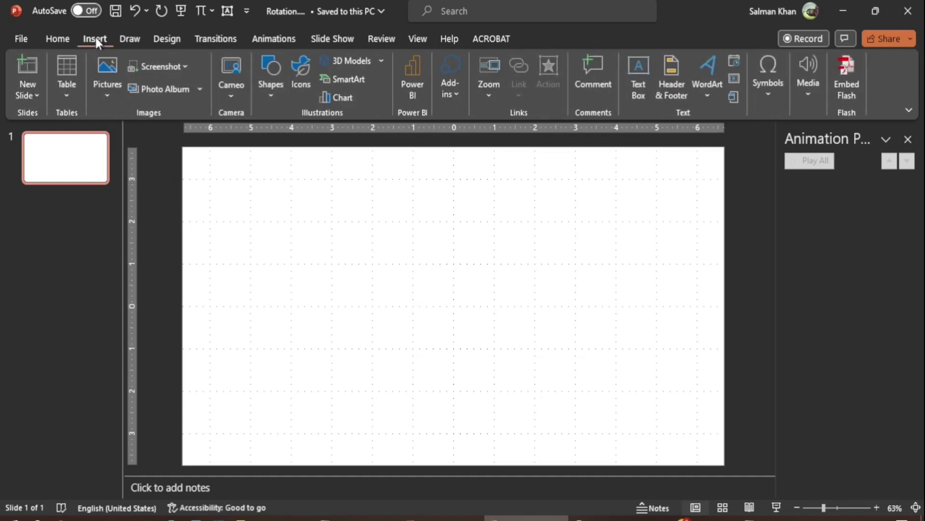
{"action": "left_click", "coordinate": [273, 87]}
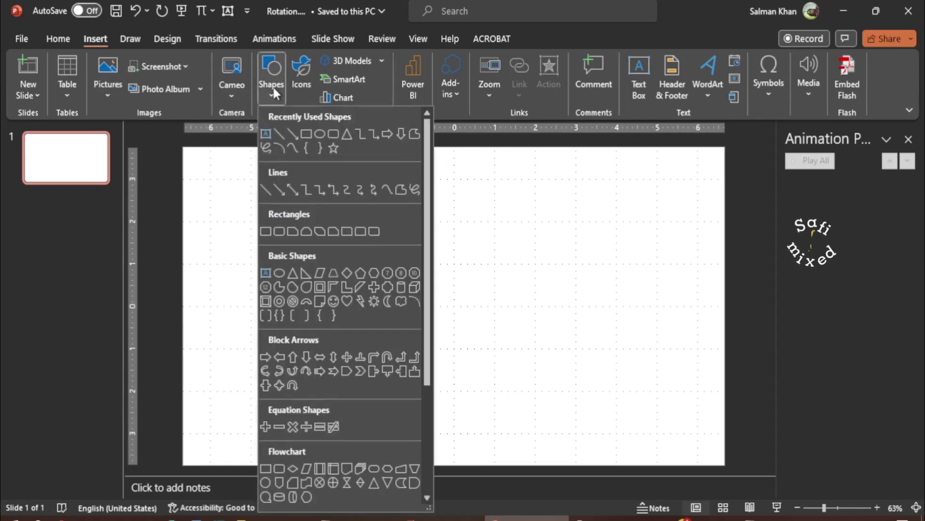
{"action": "left_click", "coordinate": [293, 134]}
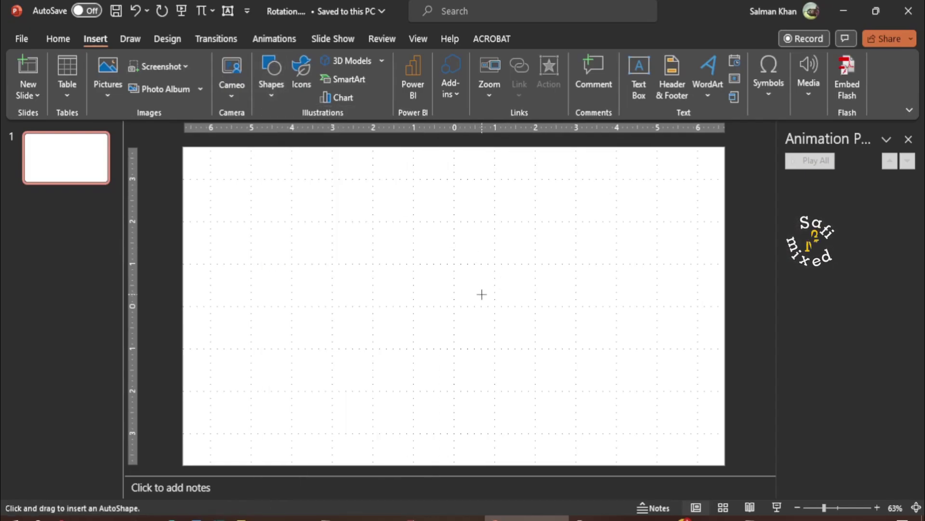
{"action": "left_click_drag", "start_coordinate": [454, 264], "coordinate": [410, 308]}
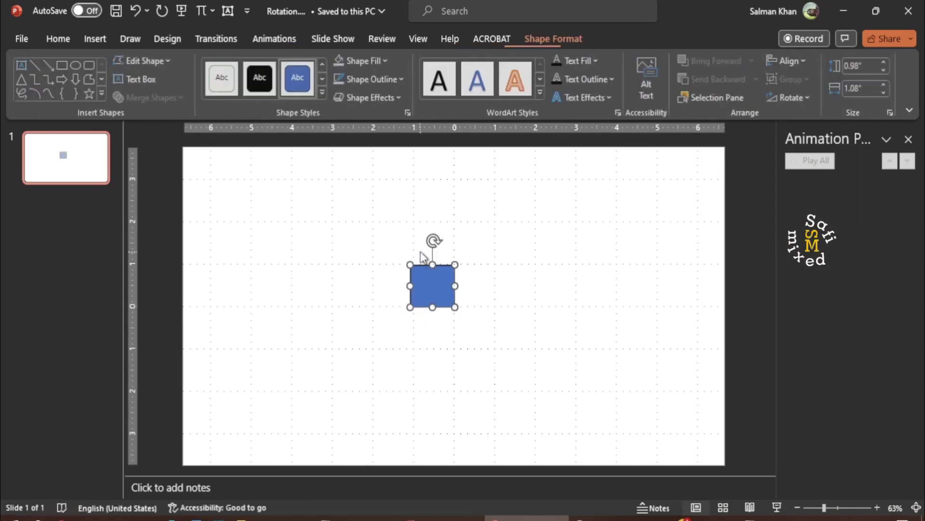
{"action": "left_click_drag", "start_coordinate": [409, 264], "coordinate": [409, 260]}
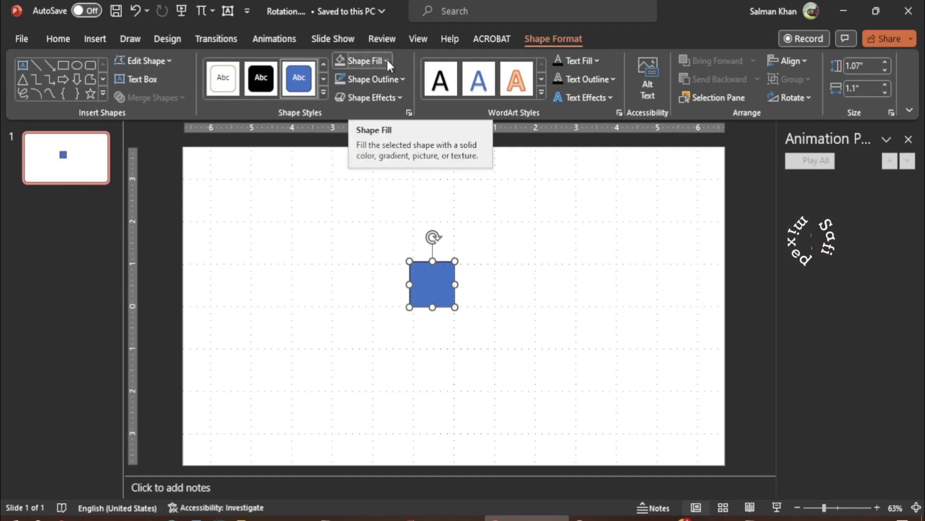
Remove the square's solid blue fill so only its outline remains.
{"action": "left_click", "coordinate": [387, 60]}
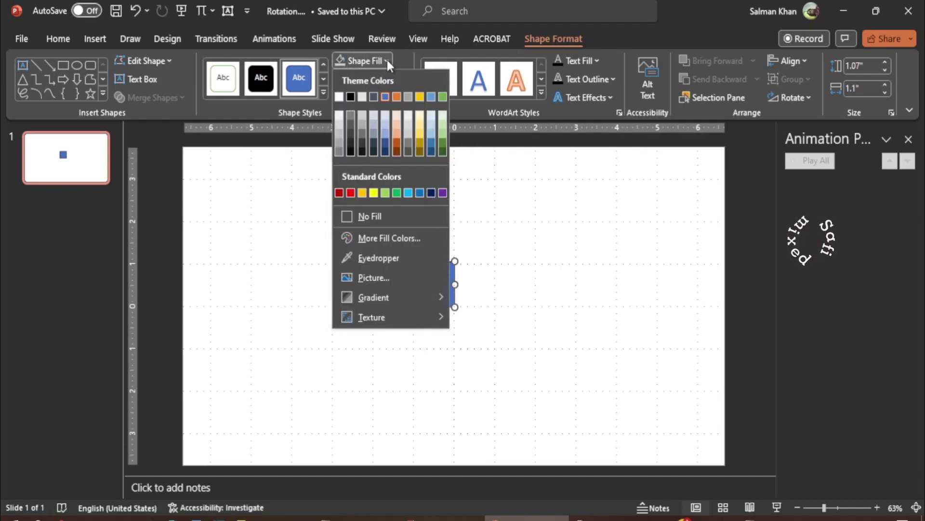
{"action": "left_click", "coordinate": [346, 213]}
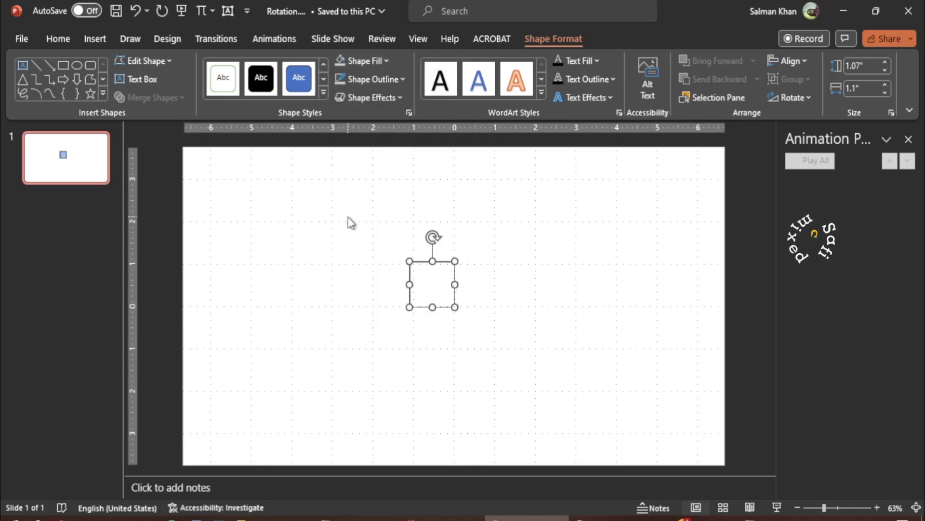
{"action": "left_click", "coordinate": [541, 332]}
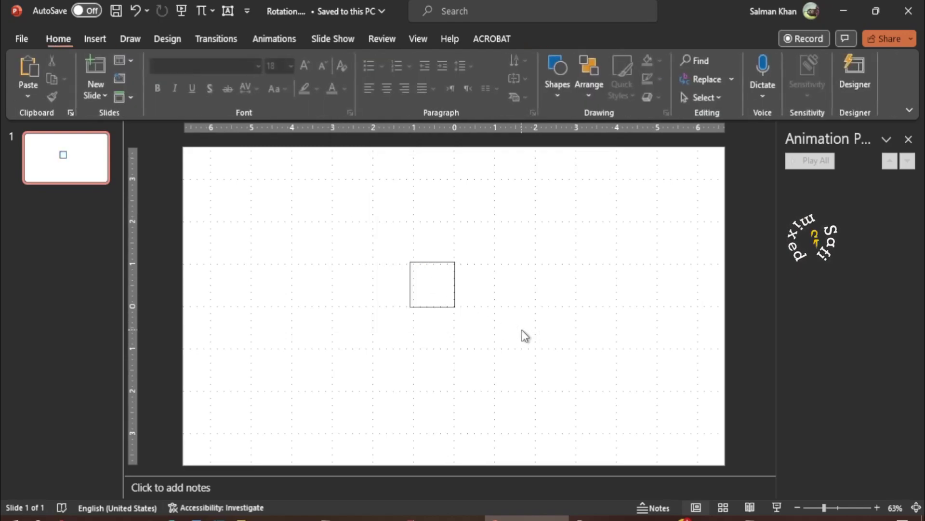
Resize the square to about 1.05 by 1.02 inches, aligned with the gridlines.
{"action": "left_click", "coordinate": [439, 259]}
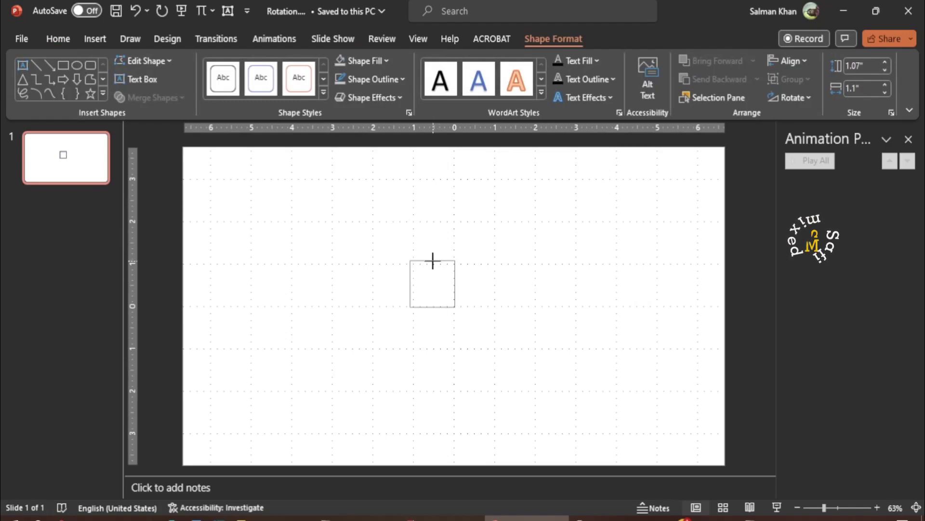
{"action": "left_click_drag", "start_coordinate": [433, 263], "coordinate": [413, 287]}
{"action": "left_click", "coordinate": [530, 314]}
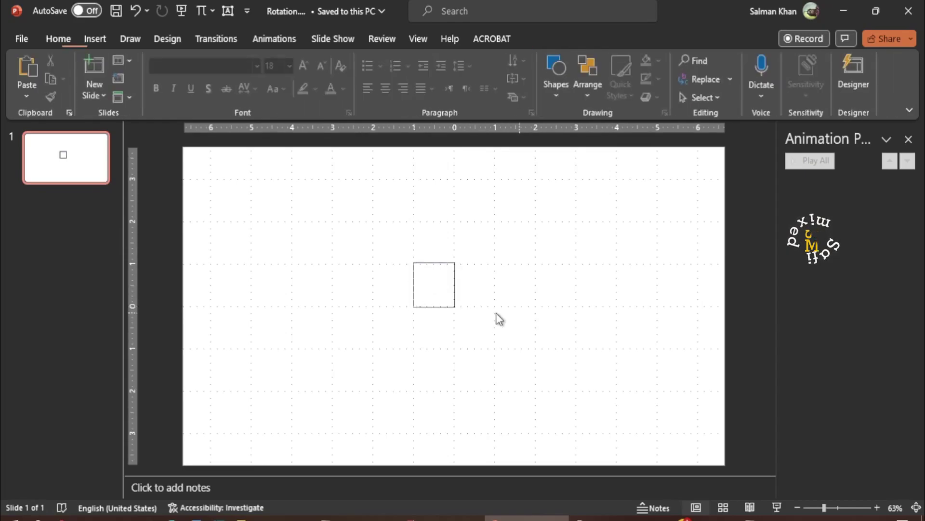
{"action": "left_click", "coordinate": [430, 267]}
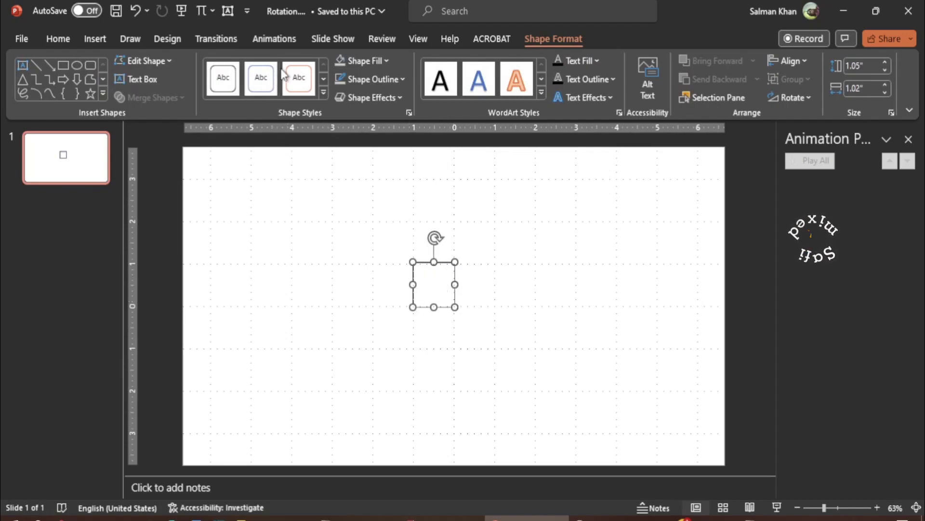
Try the Spin emphasis effect on the square, then delete it again.
{"action": "left_click", "coordinate": [274, 39]}
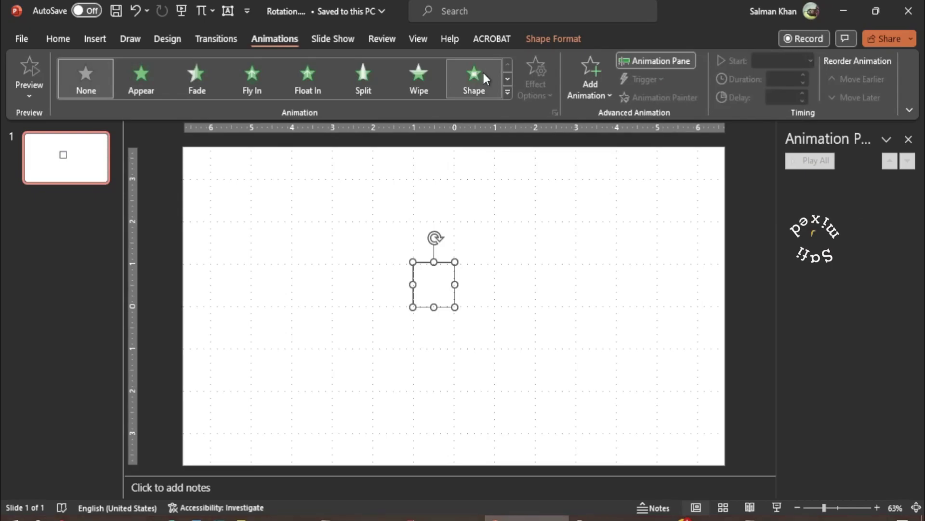
{"action": "left_click", "coordinate": [508, 92]}
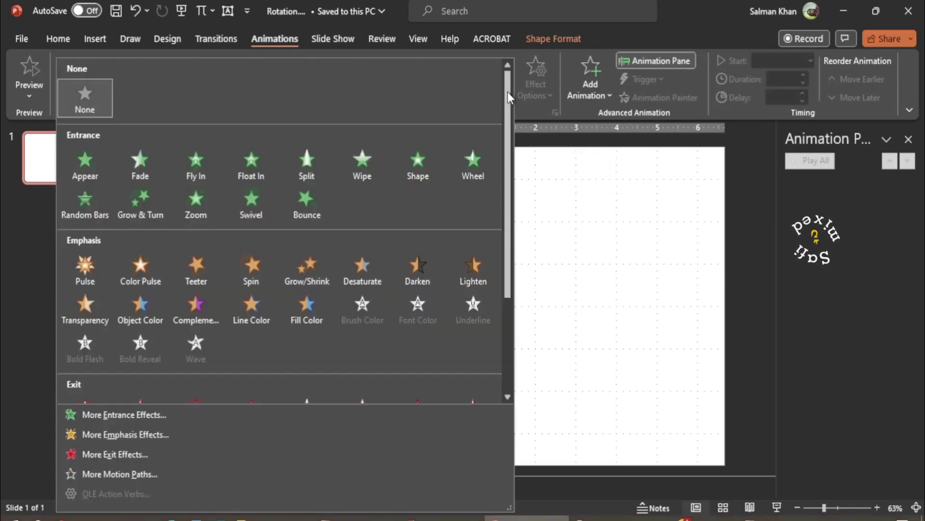
{"action": "left_click", "coordinate": [253, 271]}
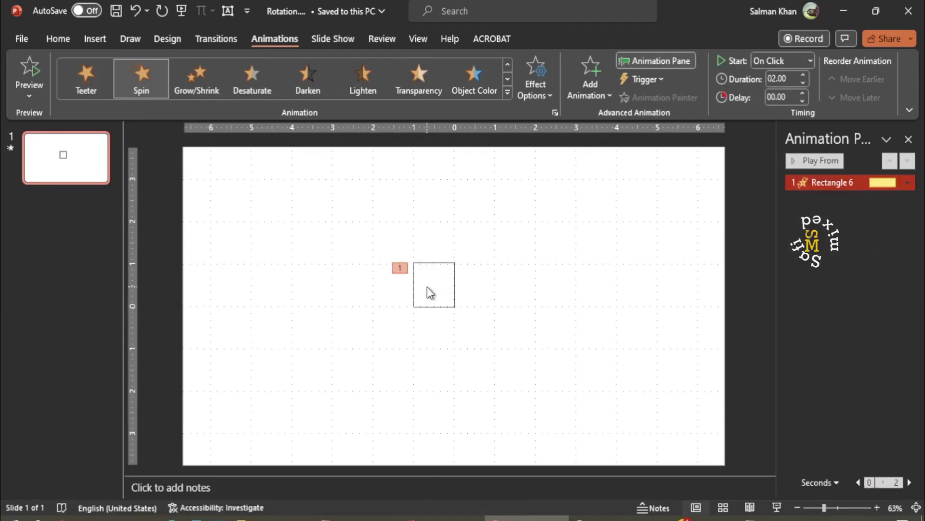
{"action": "key", "text": "Delete"}
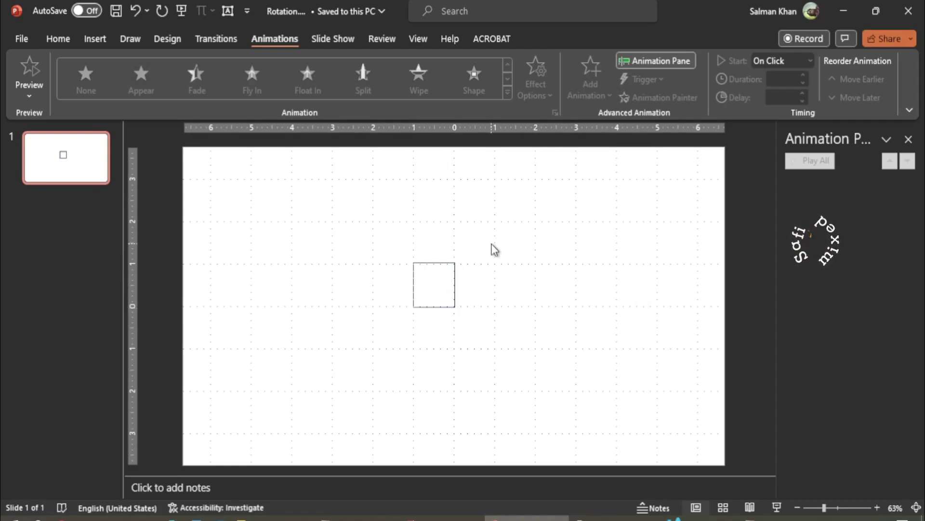
Draw an unfilled oval circle centred on the square's lower-left corner.
{"action": "left_click", "coordinate": [93, 38]}
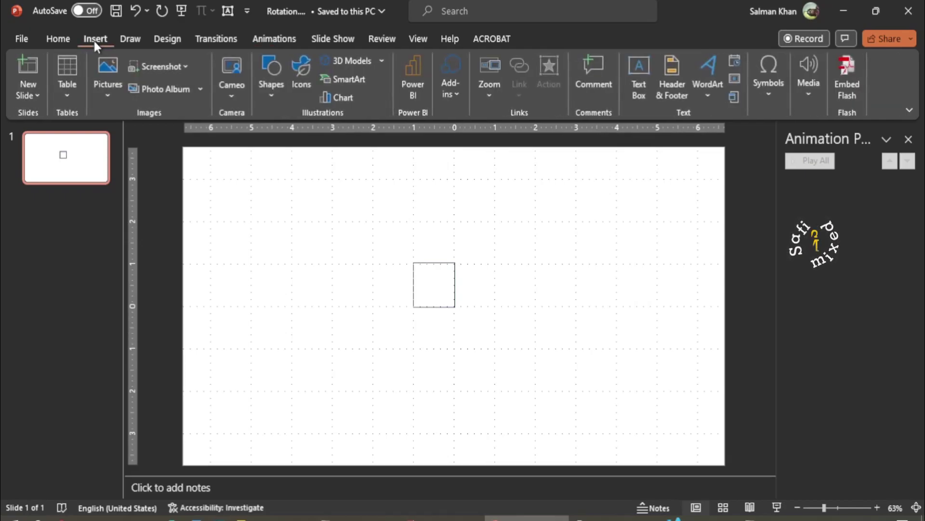
{"action": "left_click", "coordinate": [273, 91]}
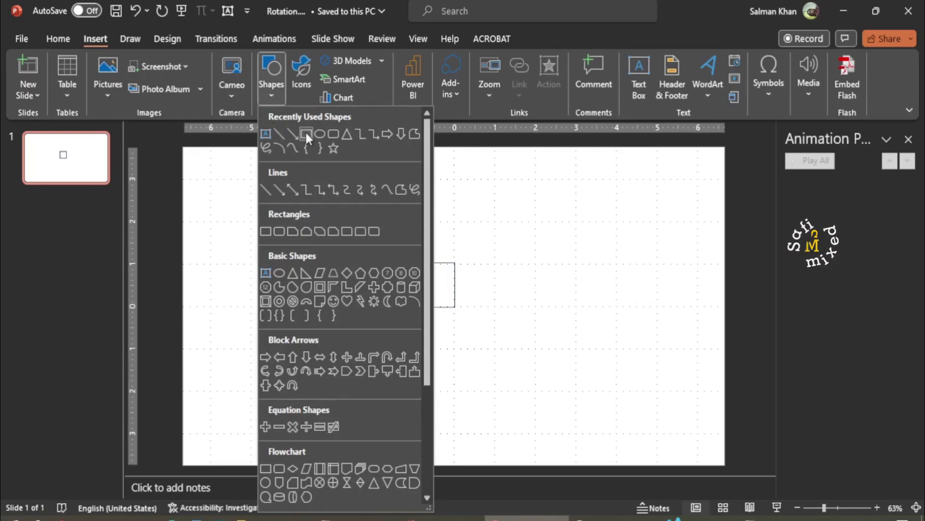
{"action": "left_click", "coordinate": [320, 134]}
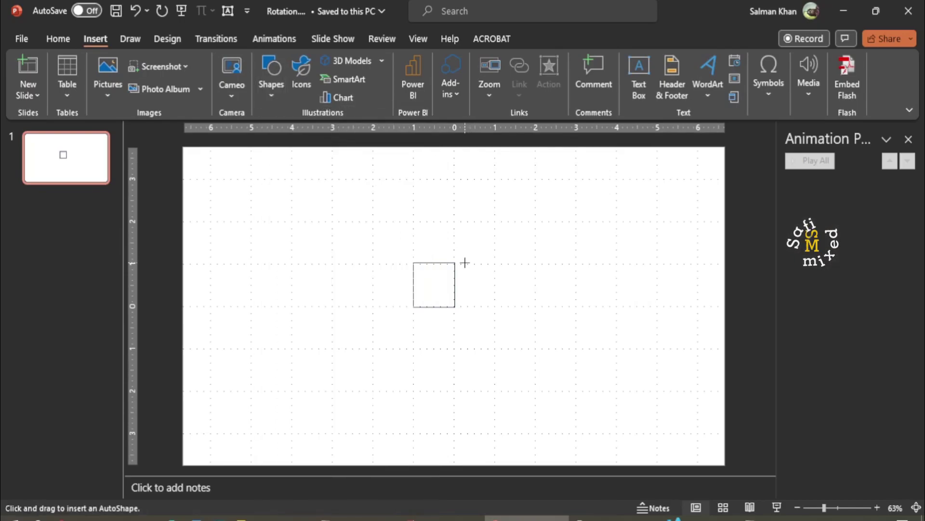
{"action": "left_click_drag", "start_coordinate": [454, 264], "coordinate": [395, 336]}
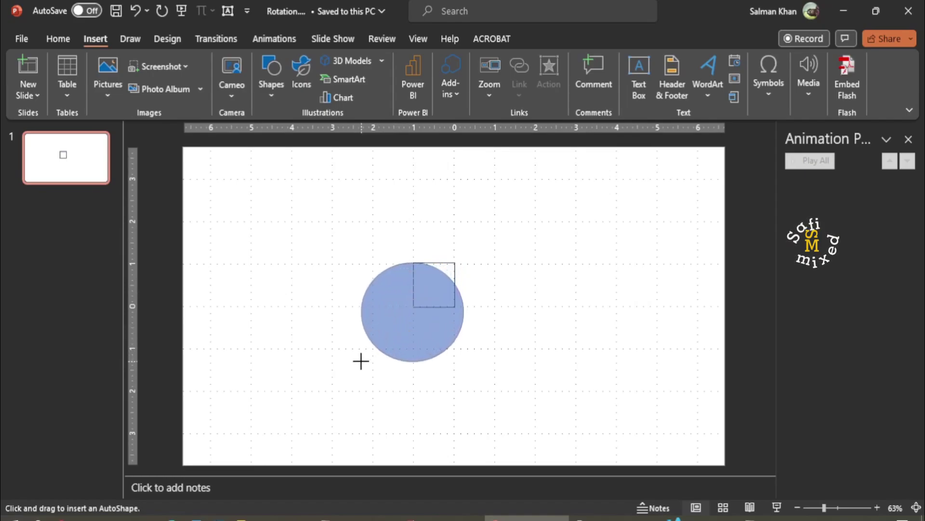
{"action": "left_click_drag", "start_coordinate": [395, 336], "coordinate": [358, 364]}
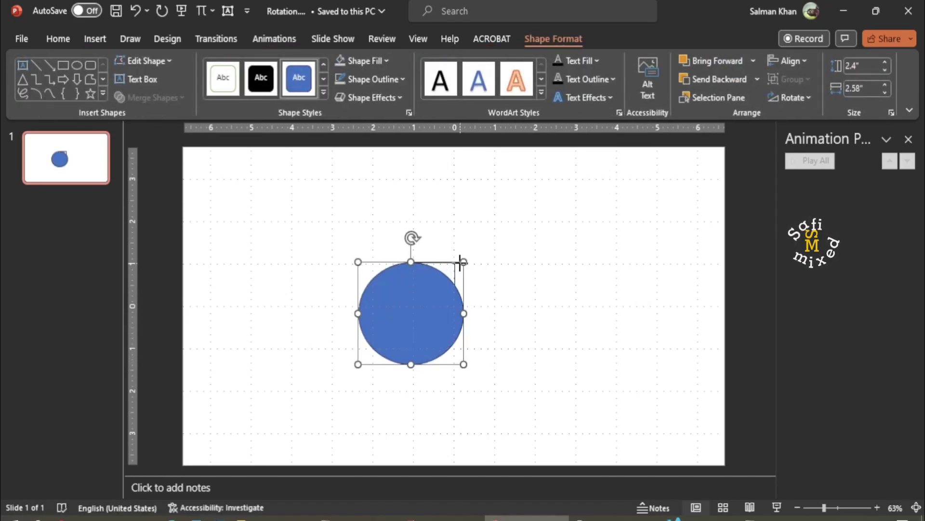
{"action": "mouse_move", "coordinate": [456, 264]}
{"action": "left_mouse_down"}
{"action": "mouse_move", "coordinate": [415, 307]}
{"action": "mouse_move", "coordinate": [476, 251]}
{"action": "left_mouse_up"}
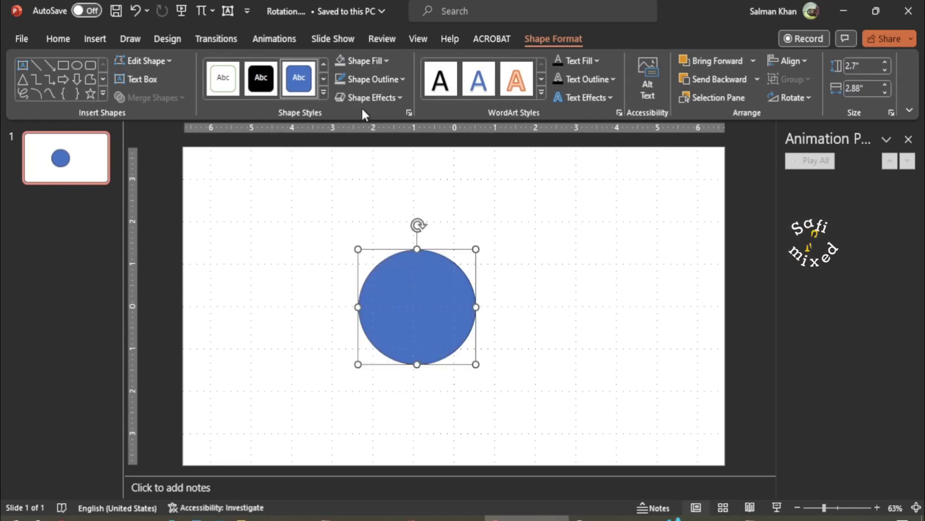
{"action": "left_click", "coordinate": [357, 59]}
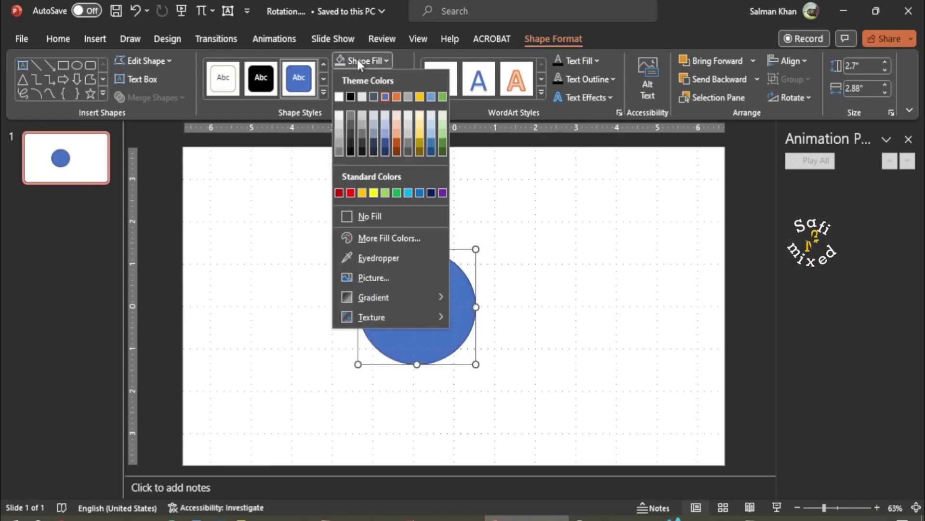
{"action": "left_click", "coordinate": [348, 218]}
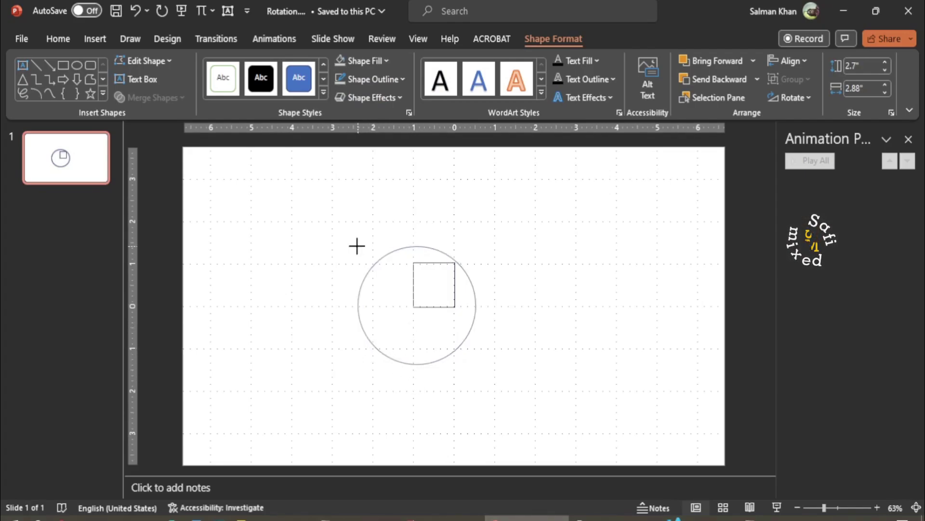
{"action": "left_click", "coordinate": [357, 247]}
{"action": "left_click", "coordinate": [429, 307]}
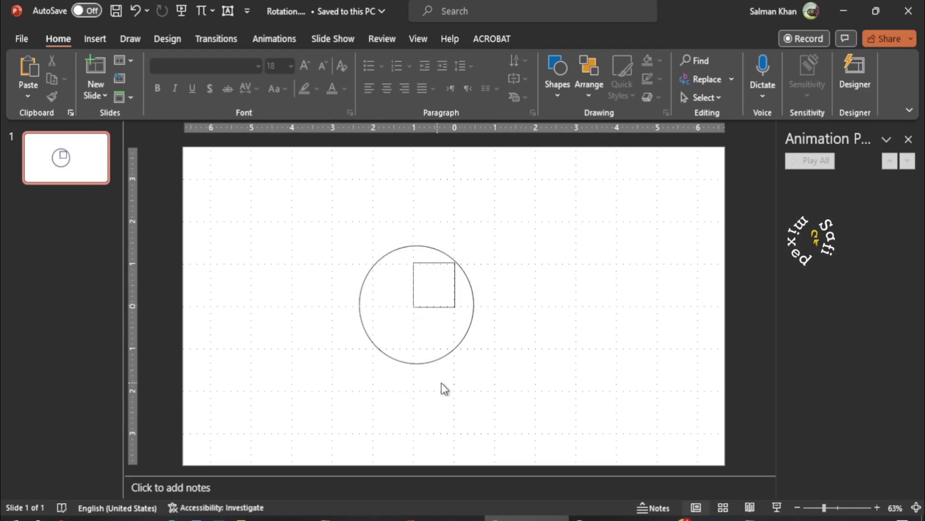
Group the circle and square into one object, about 2.78 by 2.82 inches.
{"action": "left_click", "coordinate": [422, 362]}
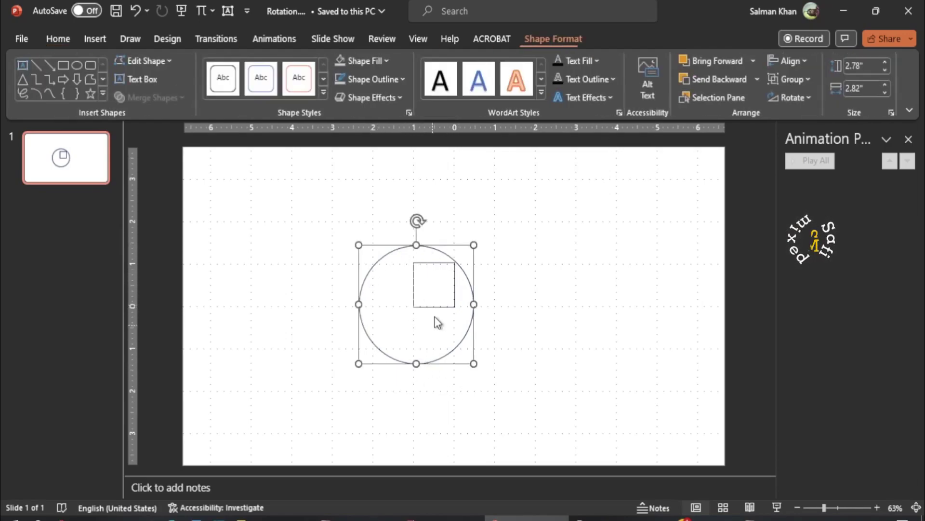
{"action": "left_click", "coordinate": [439, 306], "text": "shift"}
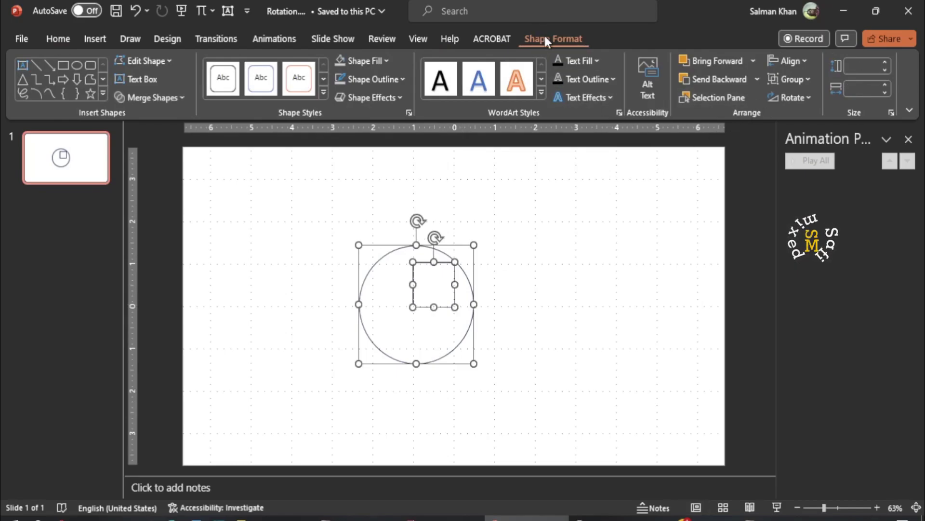
{"action": "left_click", "coordinate": [806, 78]}
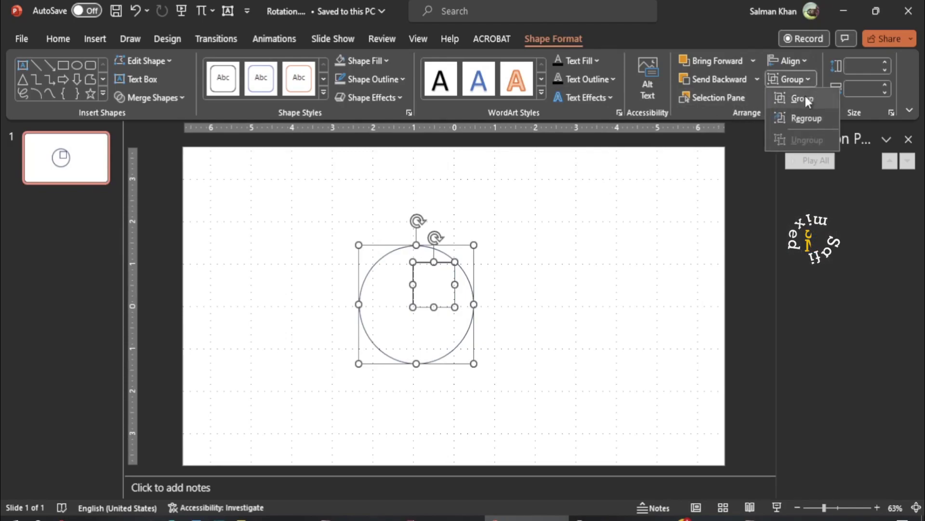
{"action": "left_click", "coordinate": [805, 98]}
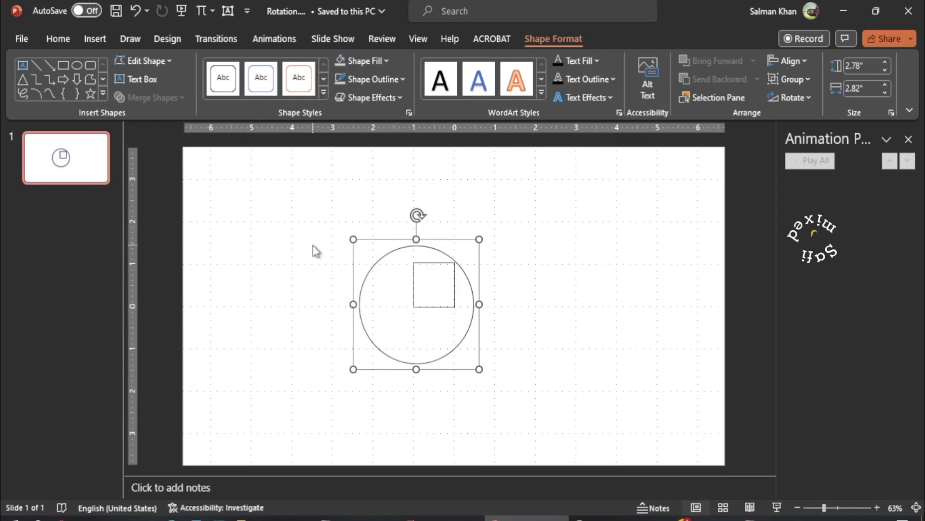
Apply the Spin emphasis animation to the circle-and-square group.
{"action": "left_click", "coordinate": [277, 38]}
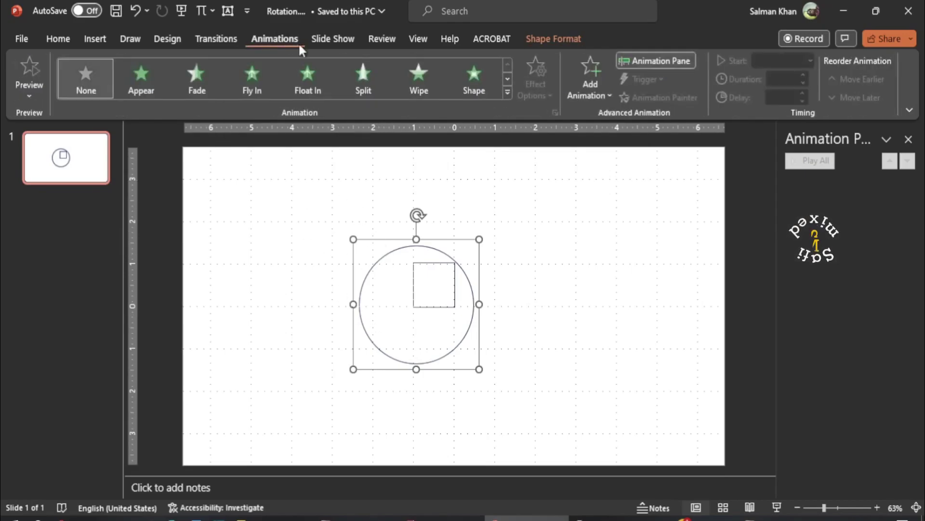
{"action": "left_click", "coordinate": [508, 91]}
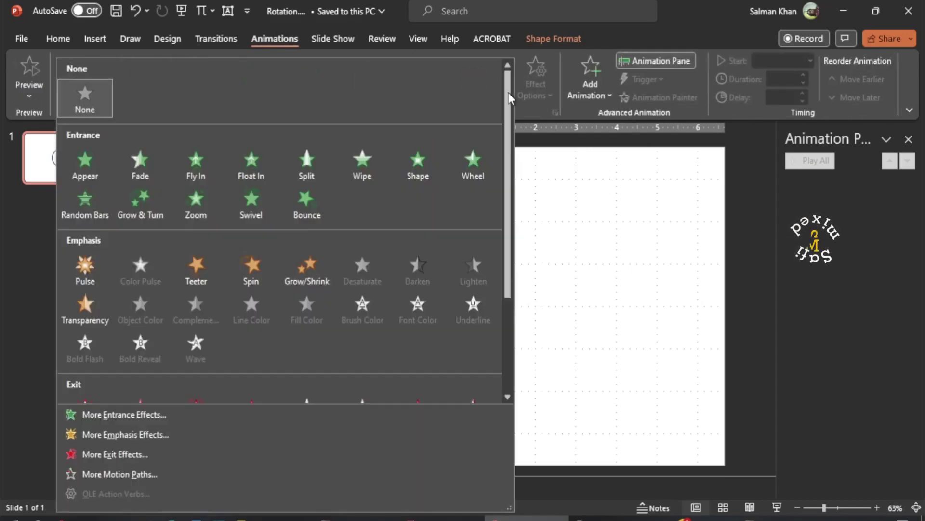
{"action": "left_click", "coordinate": [250, 270]}
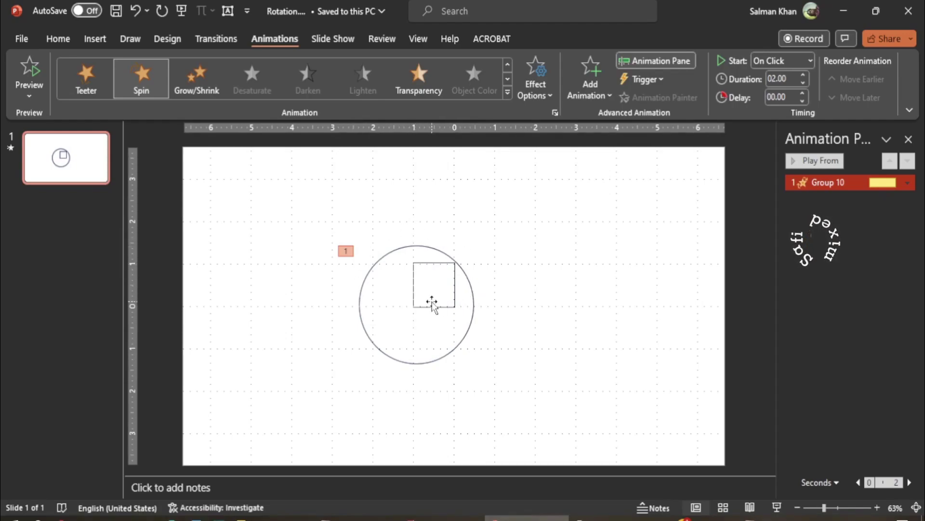
Ungroup the circle and square, discarding the group's Spin animation.
{"action": "left_click", "coordinate": [472, 315]}
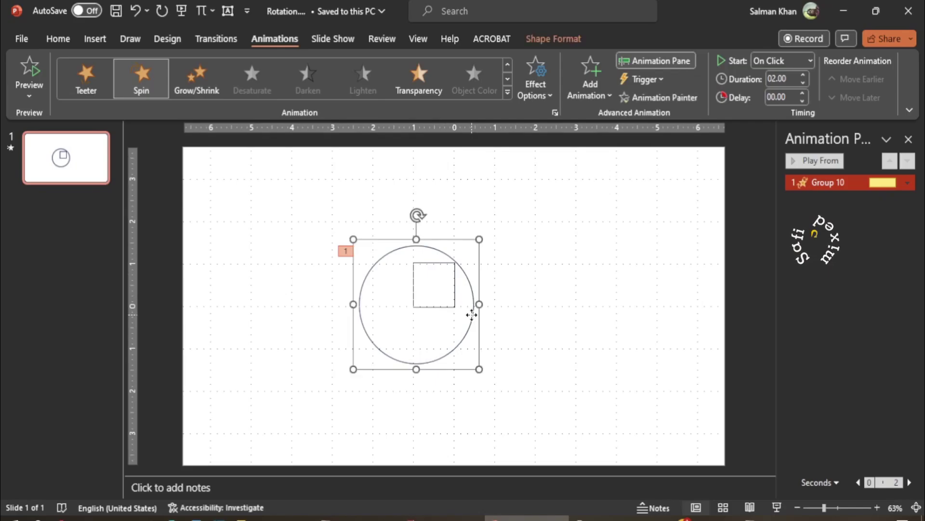
{"action": "left_click", "coordinate": [556, 37]}
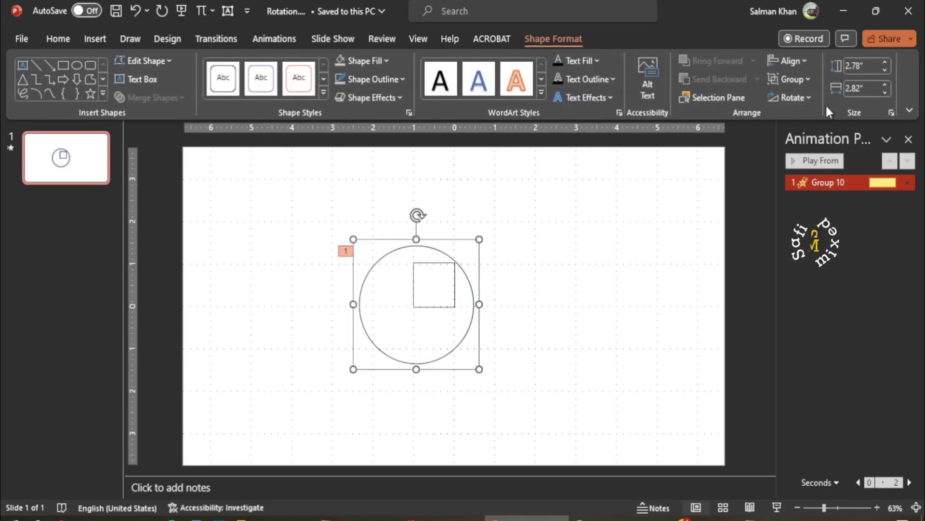
{"action": "left_click", "coordinate": [807, 78]}
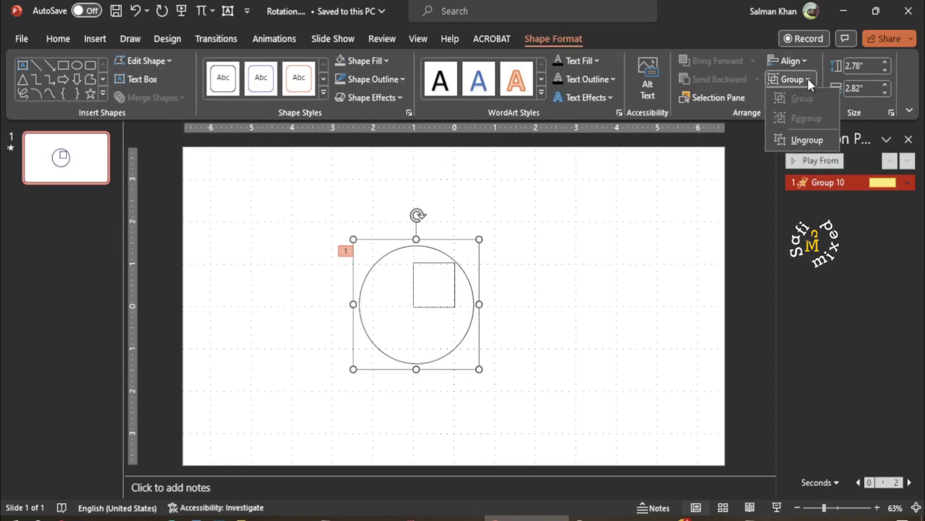
{"action": "left_click", "coordinate": [800, 141]}
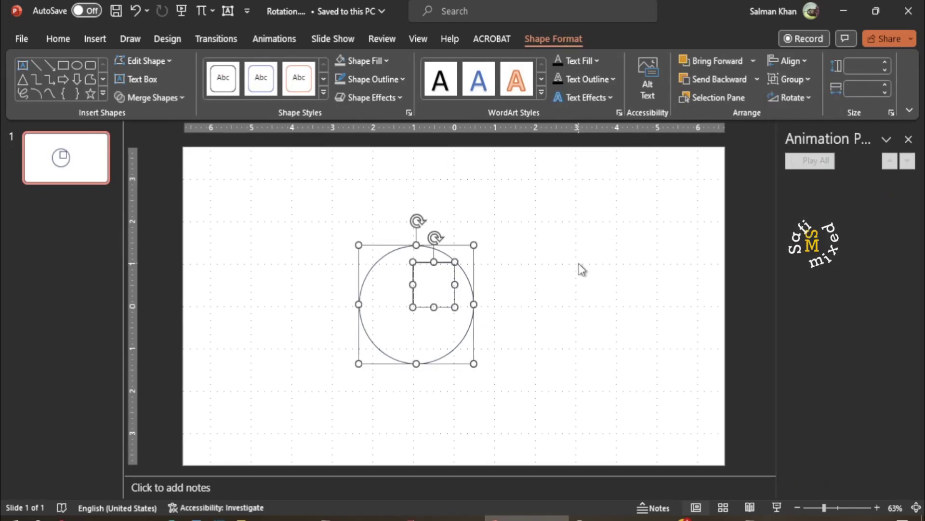
{"action": "left_click", "coordinate": [521, 272]}
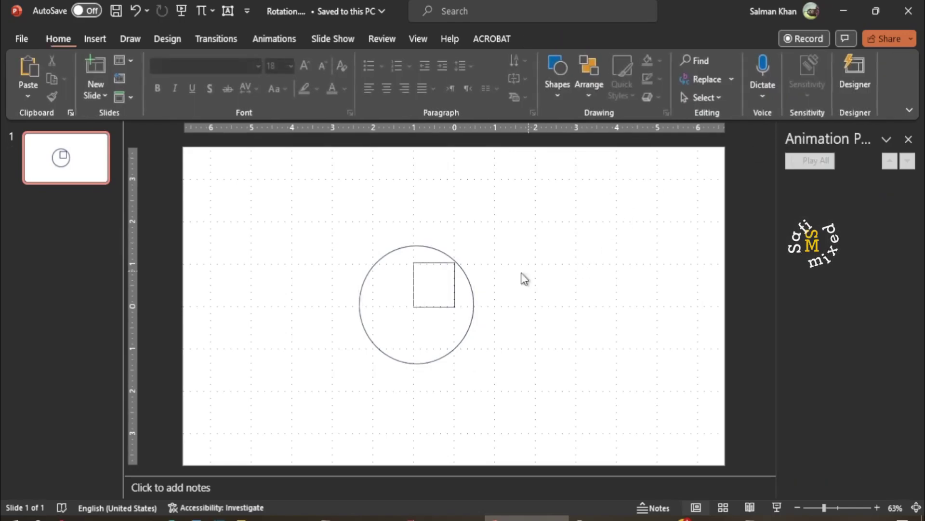
Set the circle to No Outline so it becomes invisible.
{"action": "left_click", "coordinate": [453, 349]}
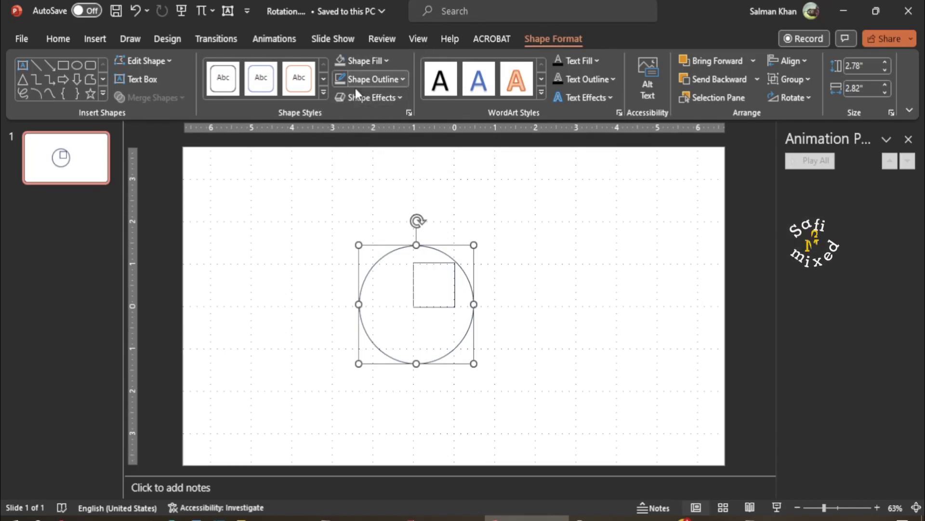
{"action": "left_click", "coordinate": [403, 78]}
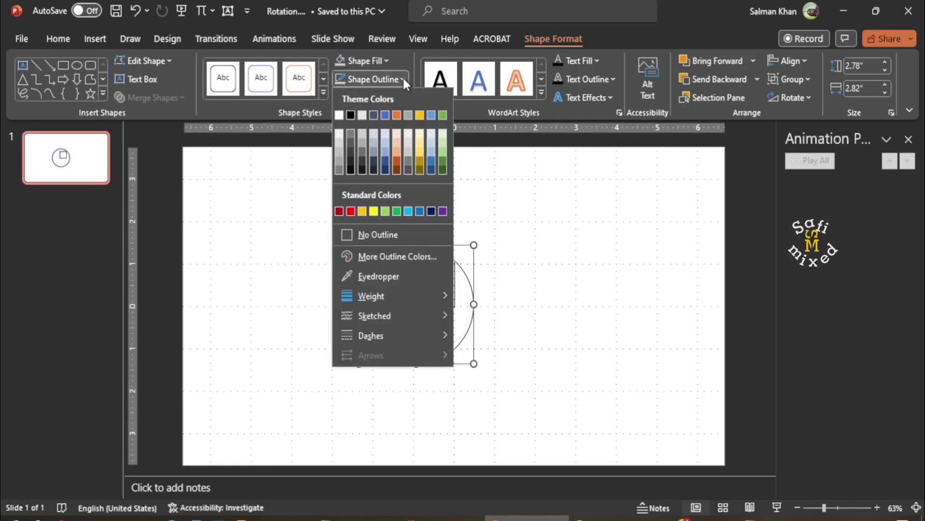
{"action": "left_click", "coordinate": [347, 232]}
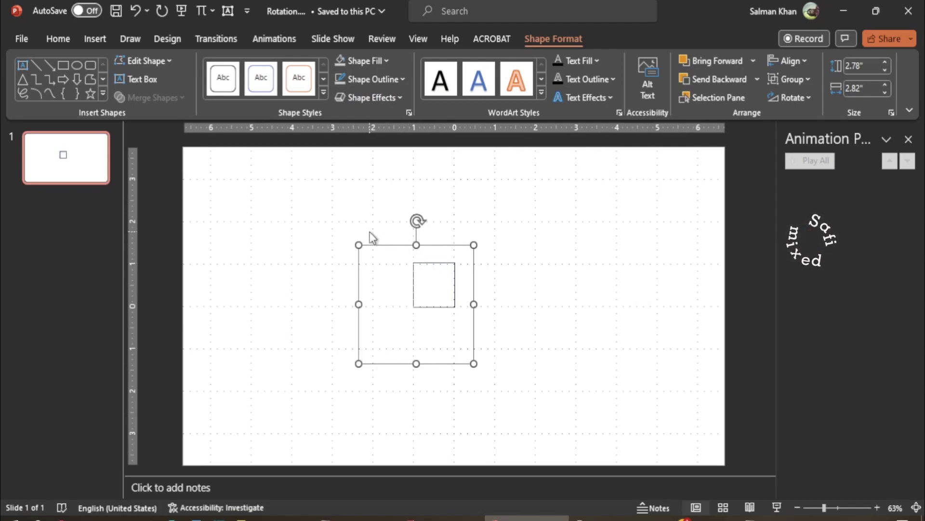
Group the invisible circle with the square, then deselect the group.
{"action": "left_click", "coordinate": [445, 265], "text": "shift"}
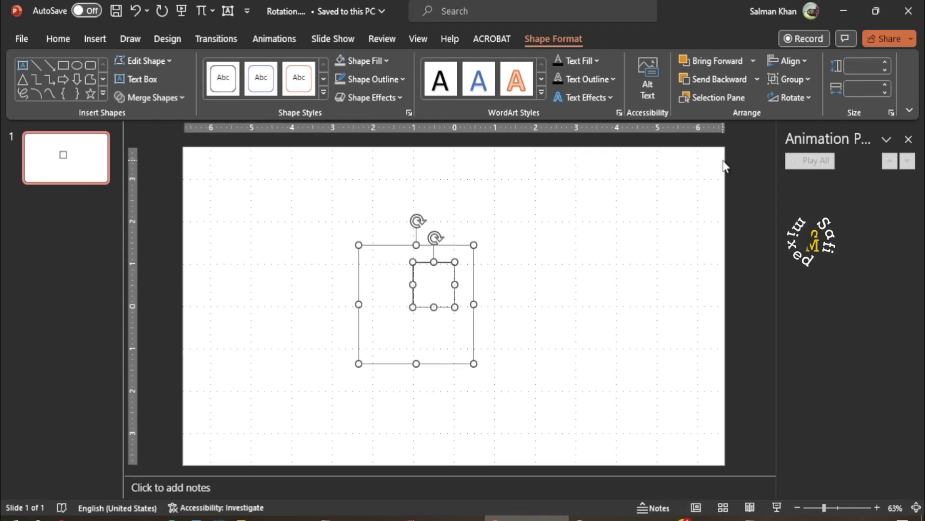
{"action": "left_click", "coordinate": [798, 81]}
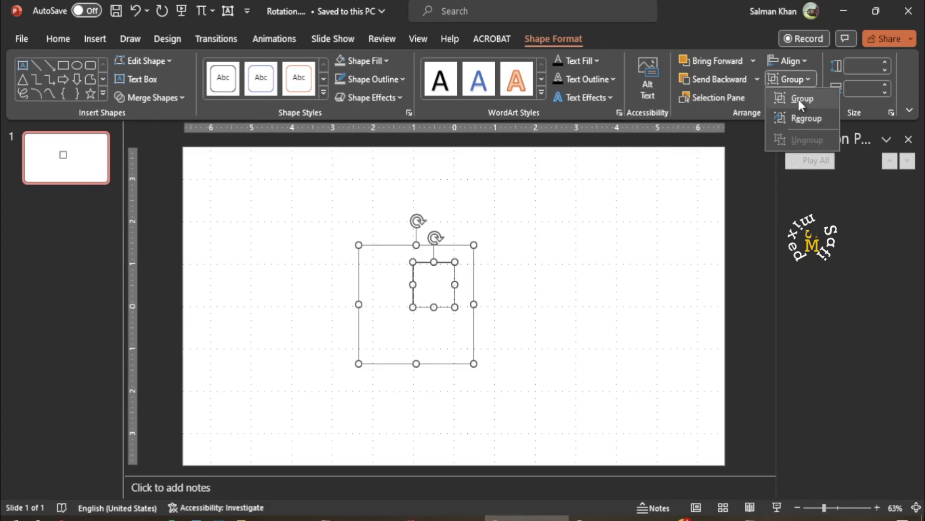
{"action": "left_click", "coordinate": [797, 98]}
{"action": "left_click", "coordinate": [545, 325]}
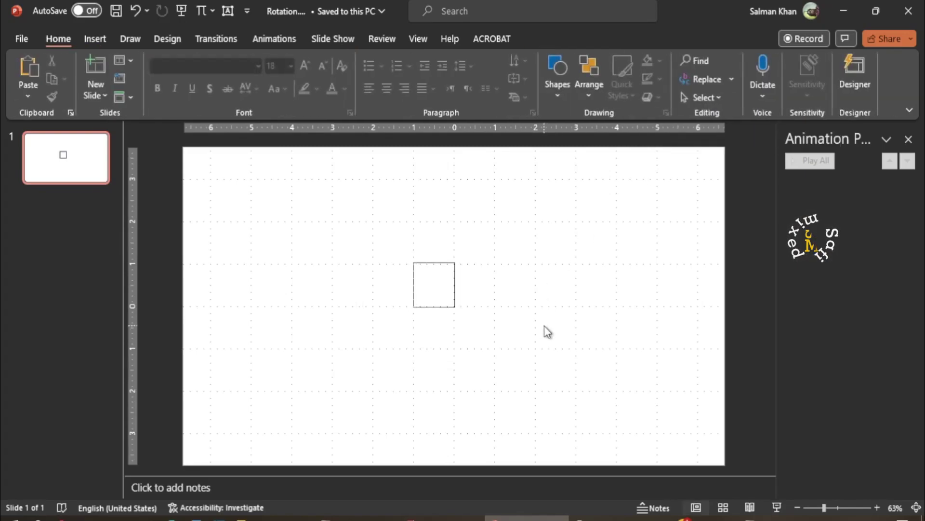
Apply the Spin emphasis animation to the grouped square and invisible circle, listed as Group 11.
{"action": "left_click", "coordinate": [419, 266]}
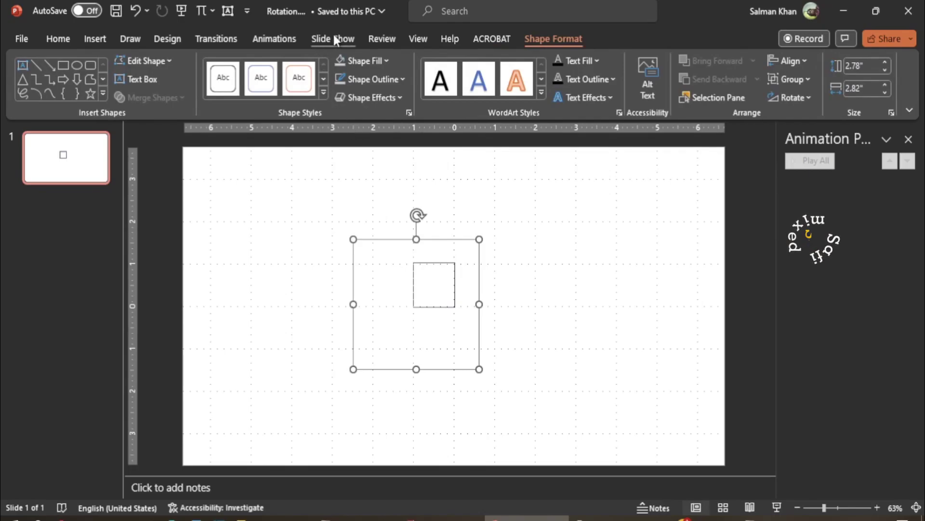
{"action": "left_click", "coordinate": [274, 39]}
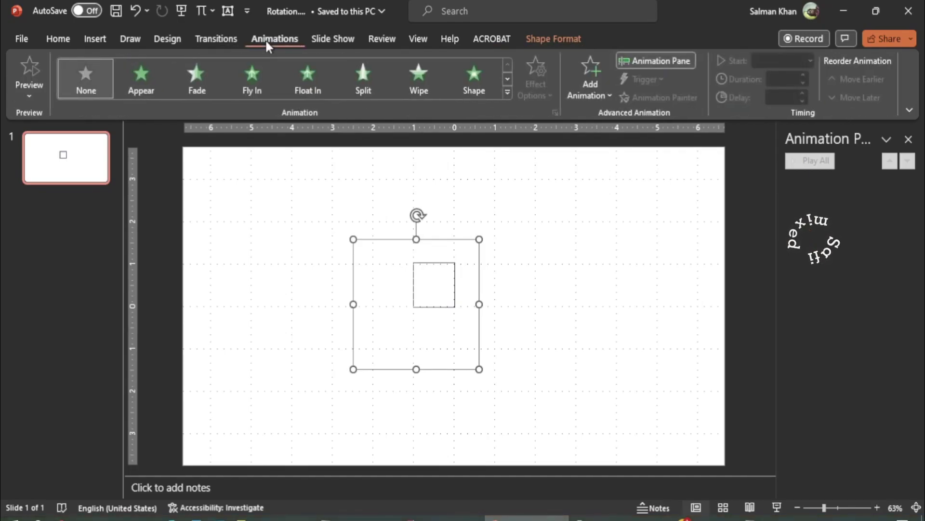
{"action": "left_click", "coordinate": [505, 95]}
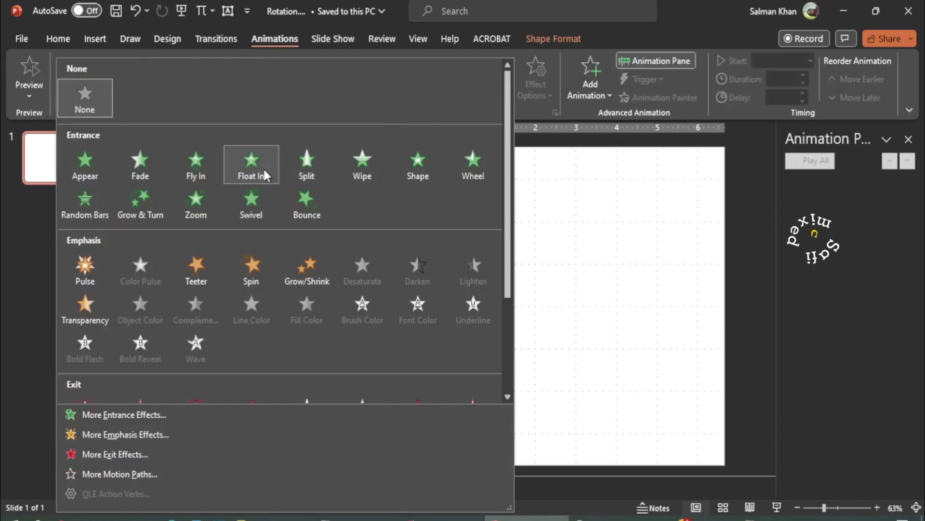
{"action": "left_click", "coordinate": [251, 269]}
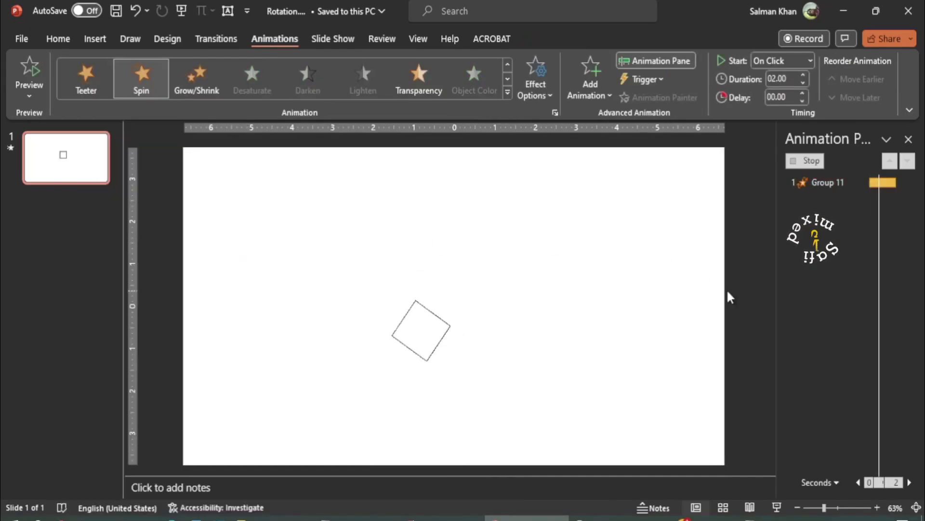